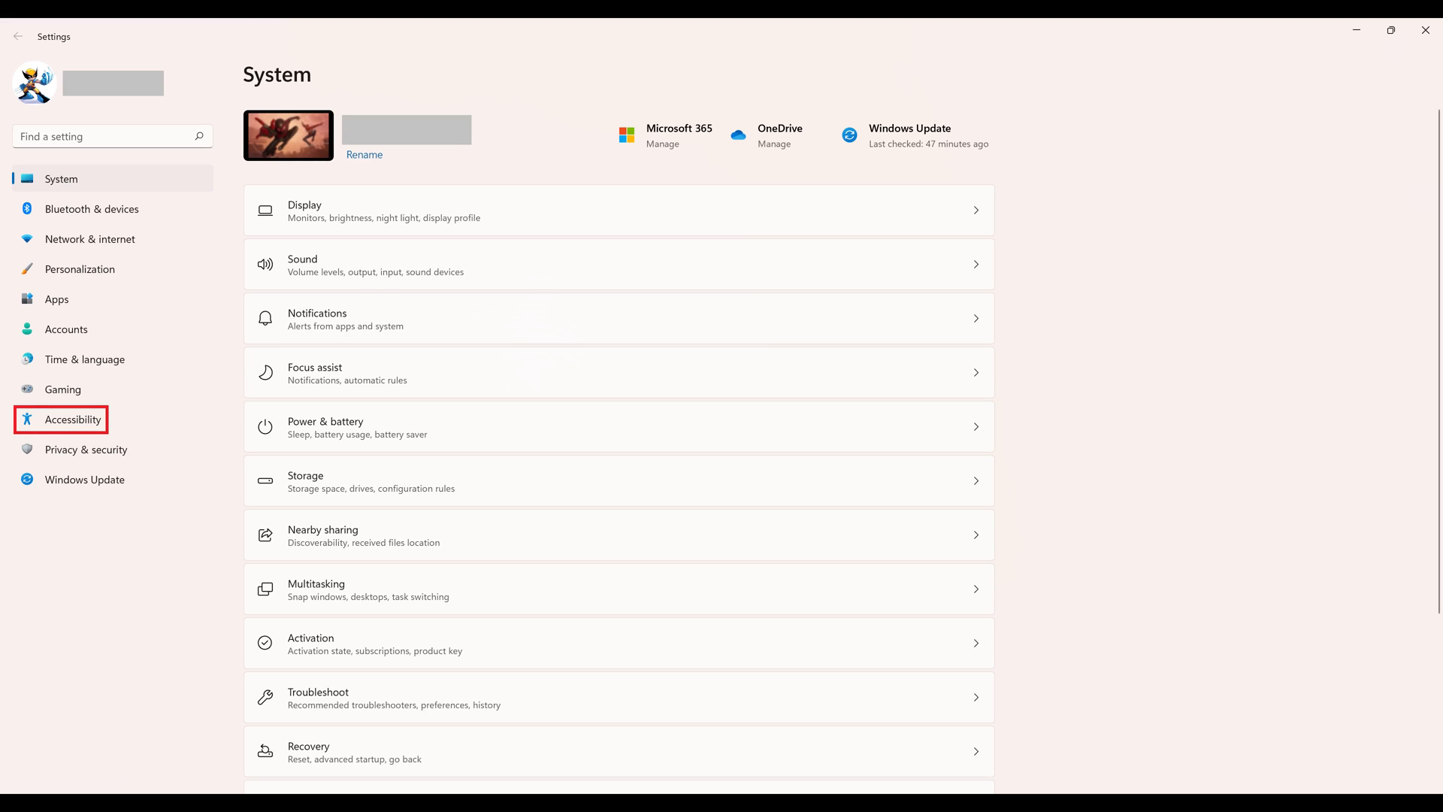
Navigate to the Text size page under Accessibility > Vision.
{"action": "left_click", "coordinate": [72, 420]}
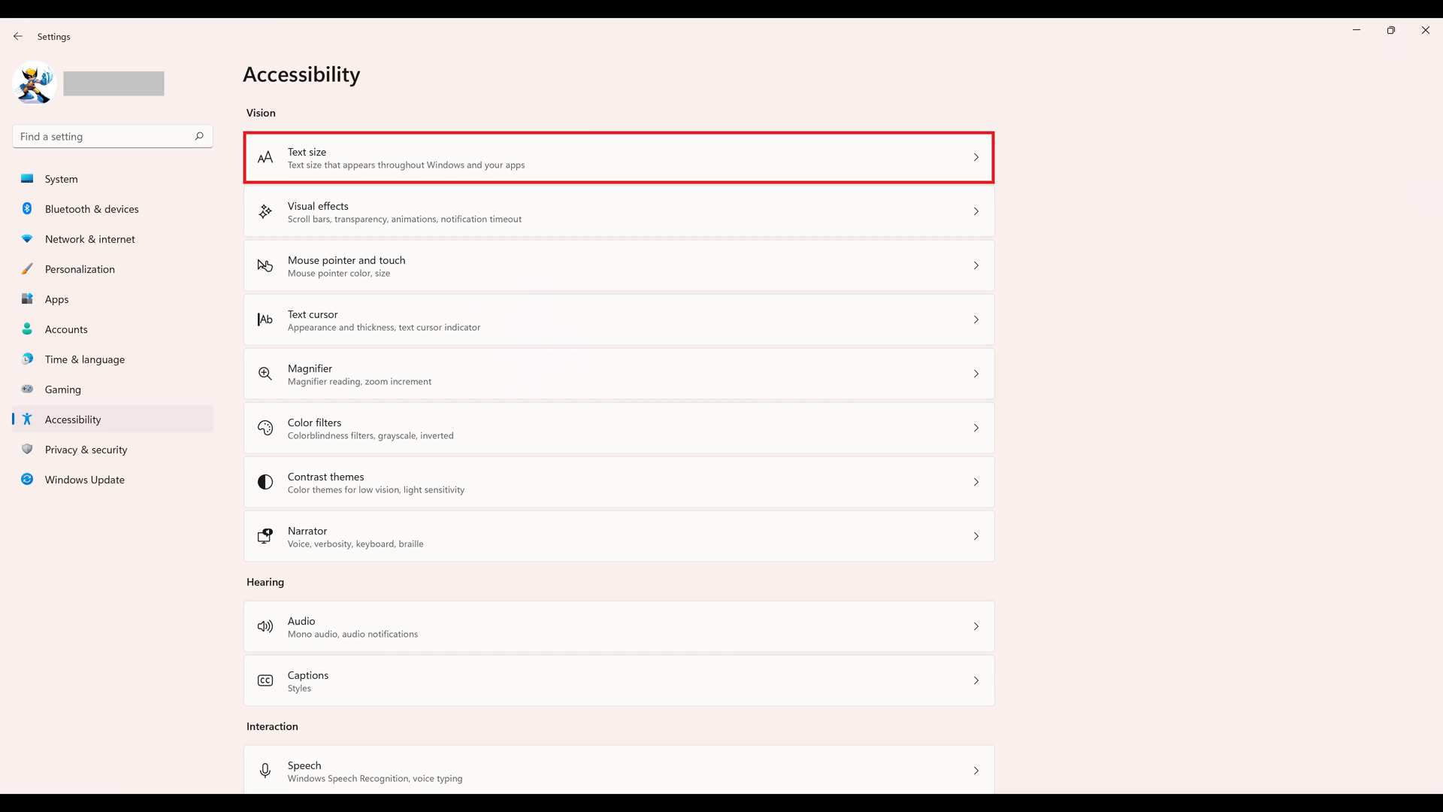
{"action": "left_click", "coordinate": [618, 157]}
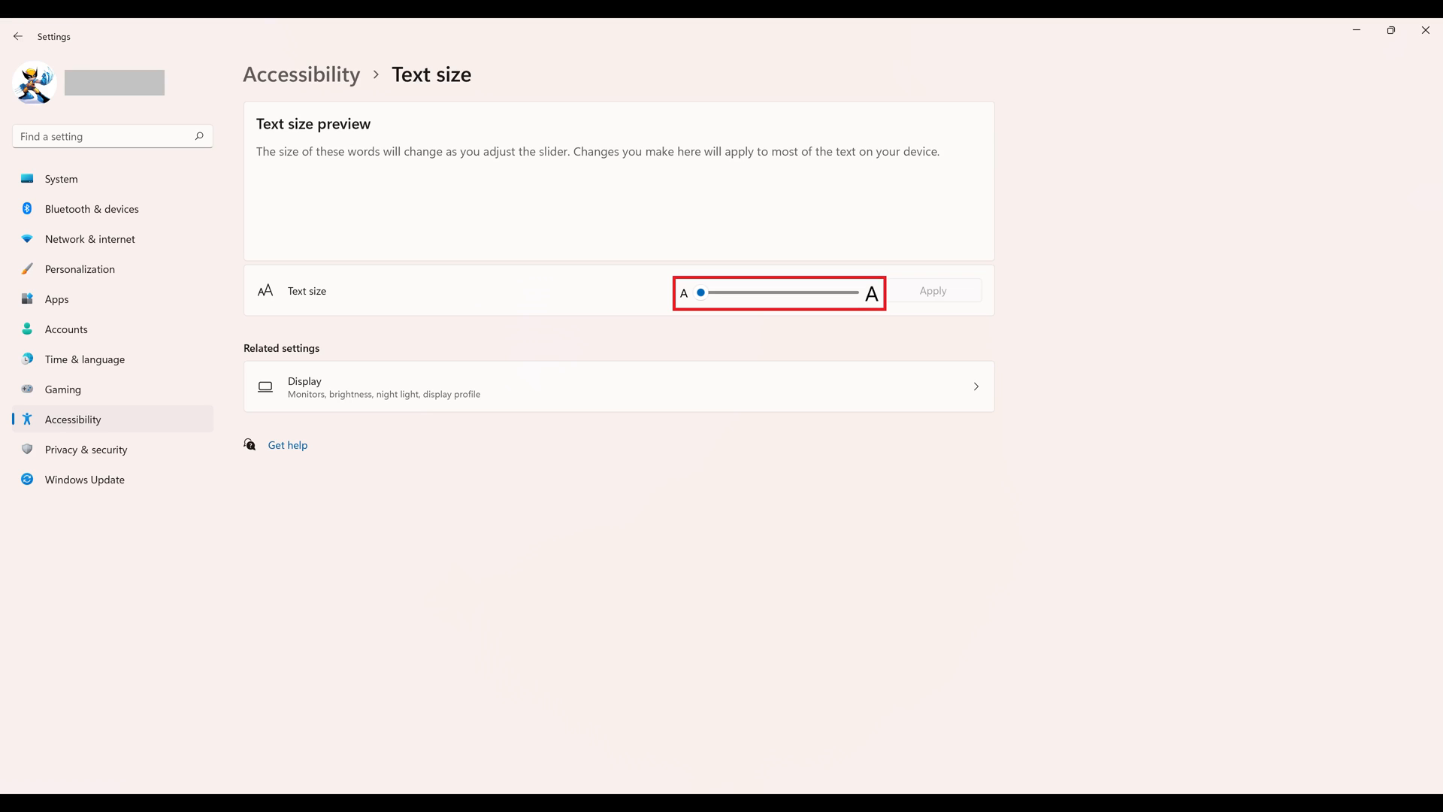
Enlarge the text size to about 40% and apply it across Windows.
{"action": "left_click_drag", "start_coordinate": [700, 292], "coordinate": [761, 293]}
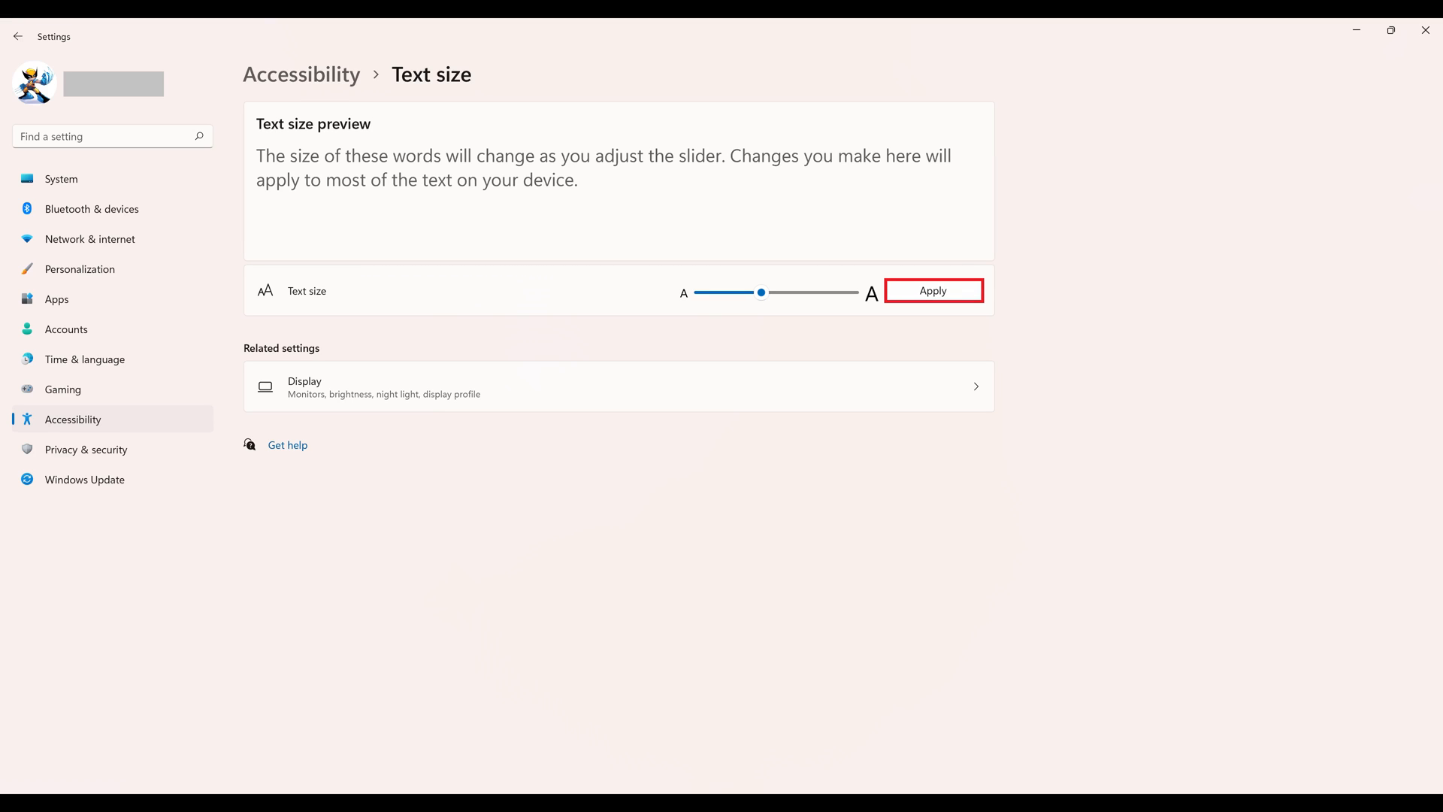
{"action": "left_click", "coordinate": [934, 291]}
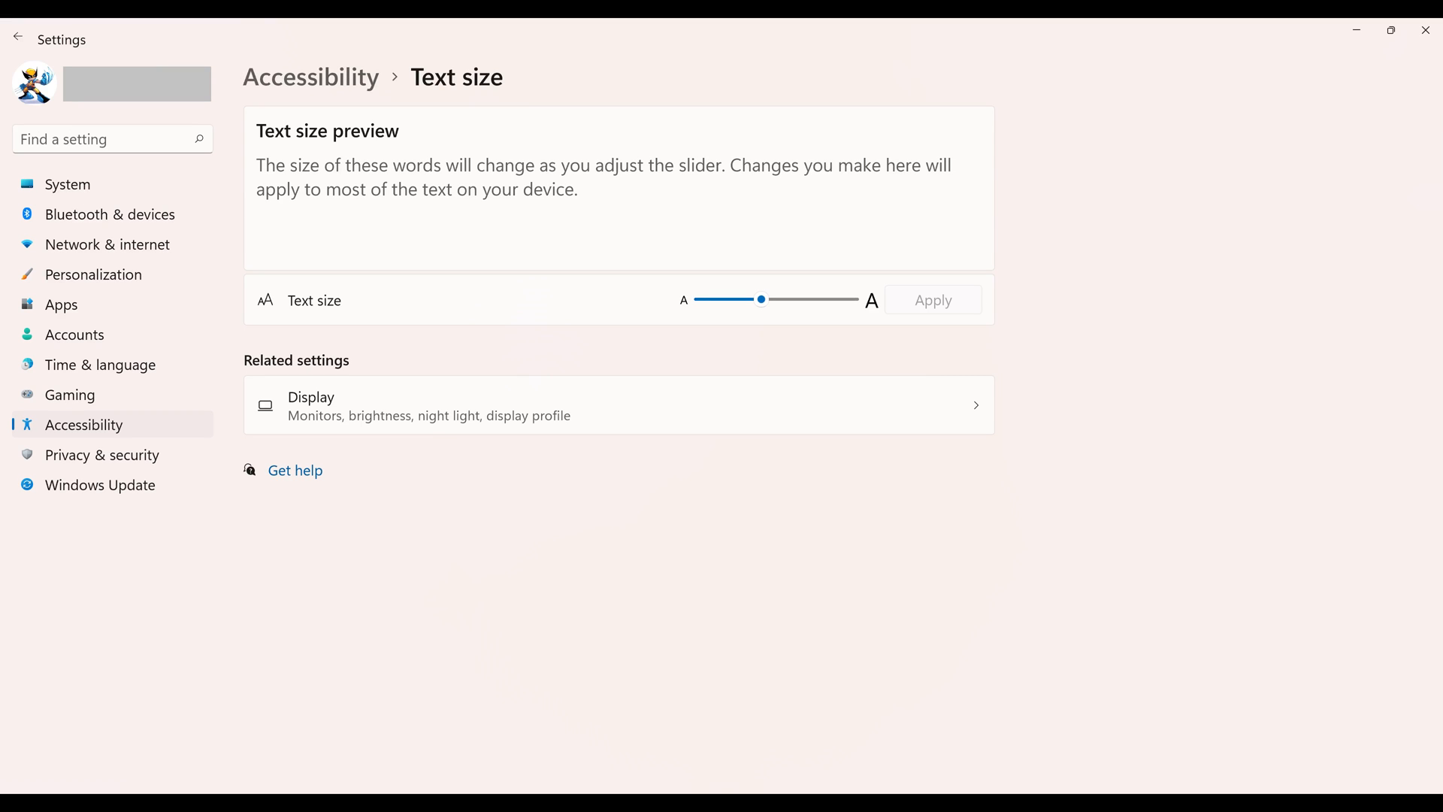